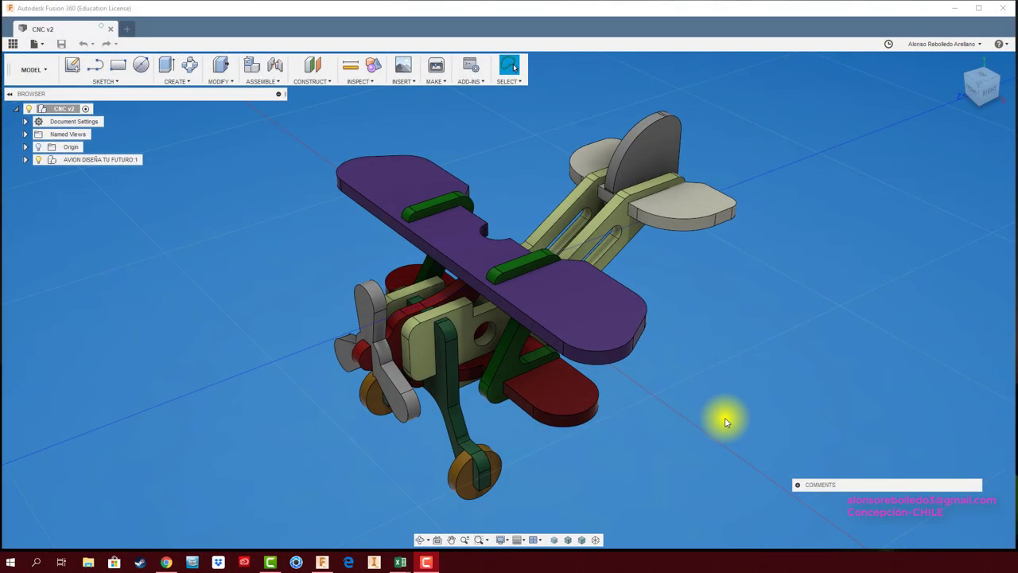
Orbit the biplane to a lower side view.
middle_click_drag(726, 422, 746, 410, "shift")
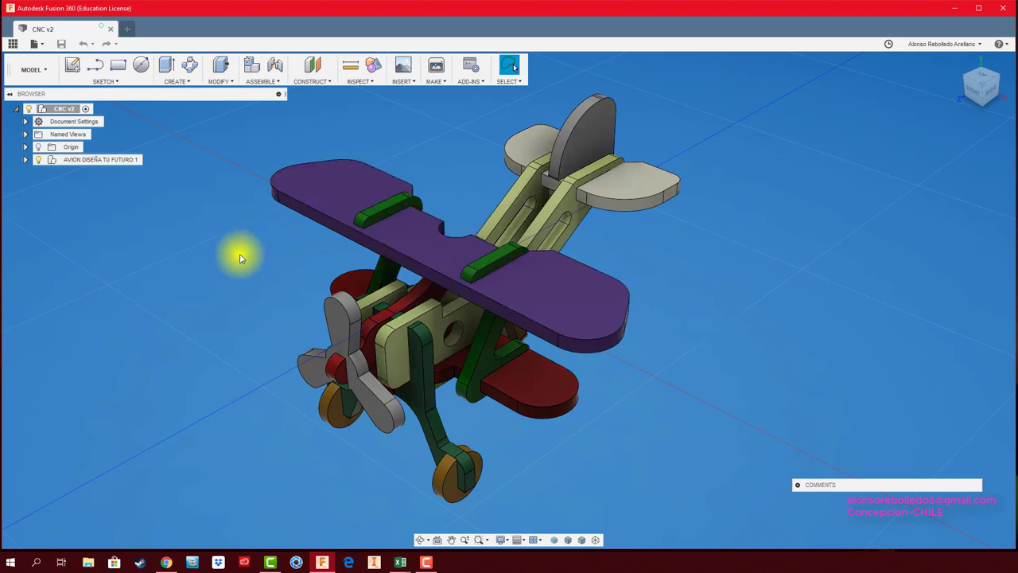
Open the Appearance panel, reposition it, and collapse the Metal and Plastic library folders.
key("a")
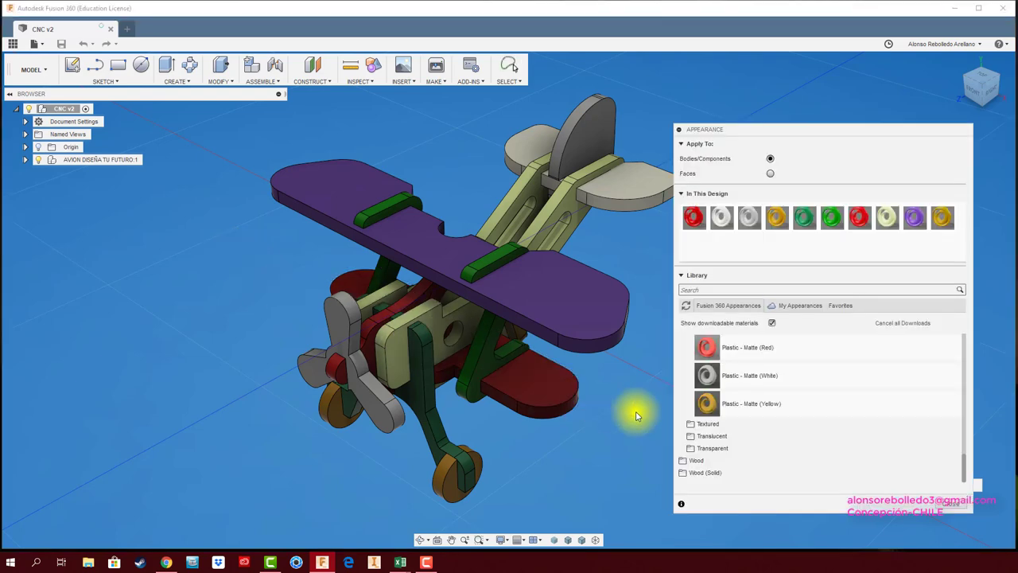
left_click_drag(820, 134, 805, 90)
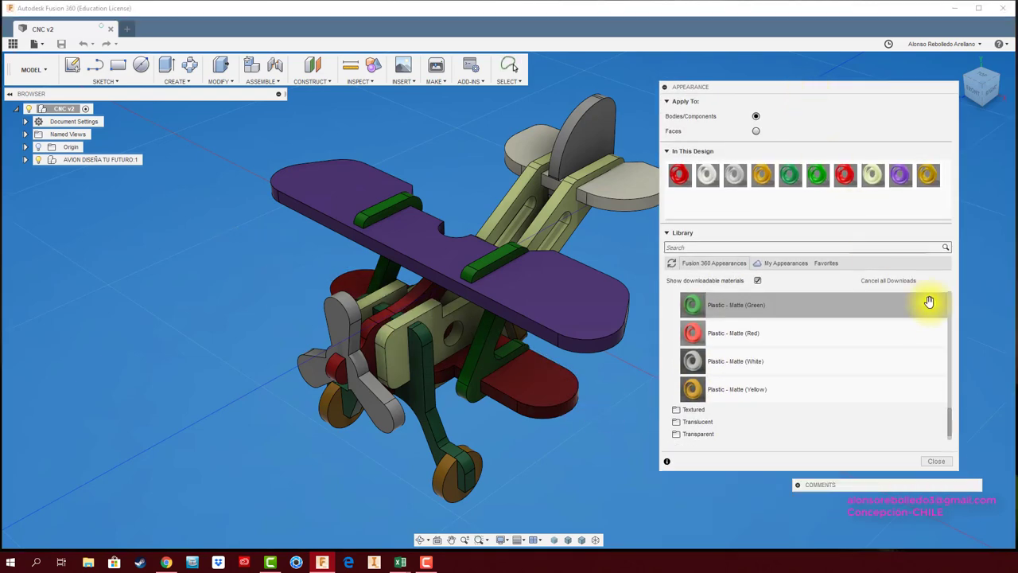
left_click_drag(952, 426, 948, 295)
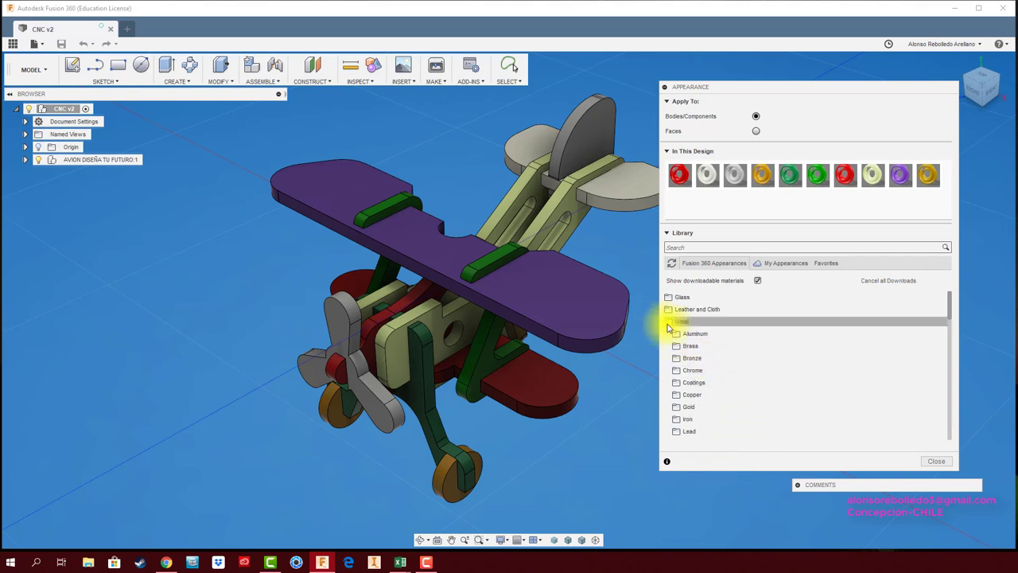
left_click(668, 322)
left_click(668, 358)
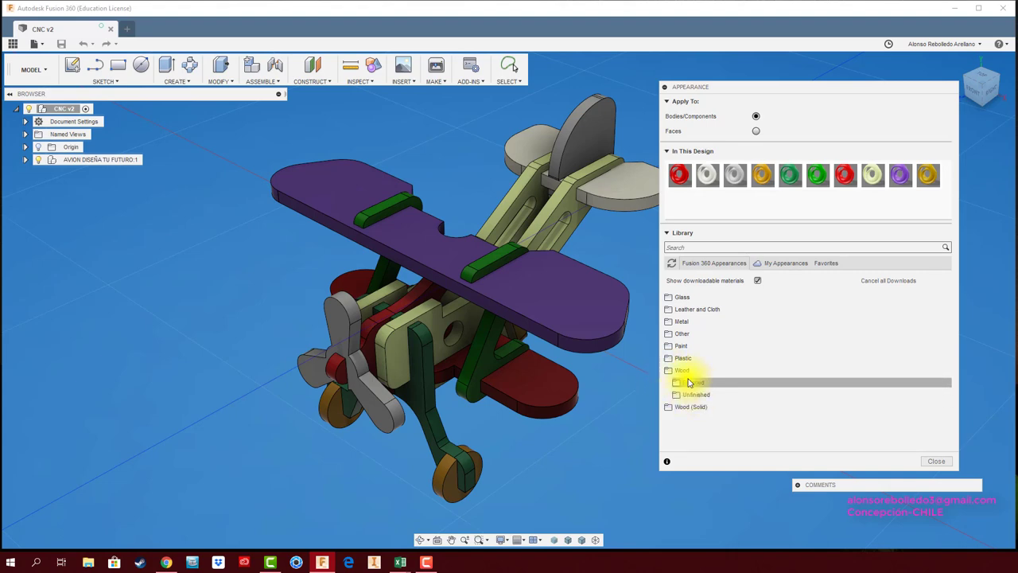
Expand the Finished wood folder and browse its wood finishes.
left_click(679, 386)
scroll(739, 398, "down", 2)
scroll(743, 404, "down", 3)
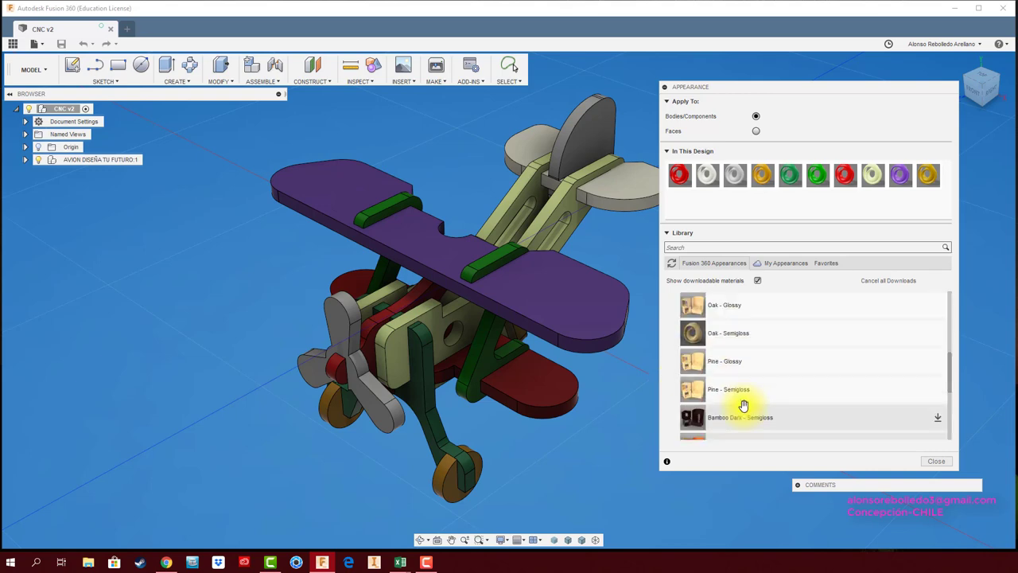
scroll(743, 405, "down", 3)
scroll(743, 405, "up", 3)
scroll(739, 368, "up", 1)
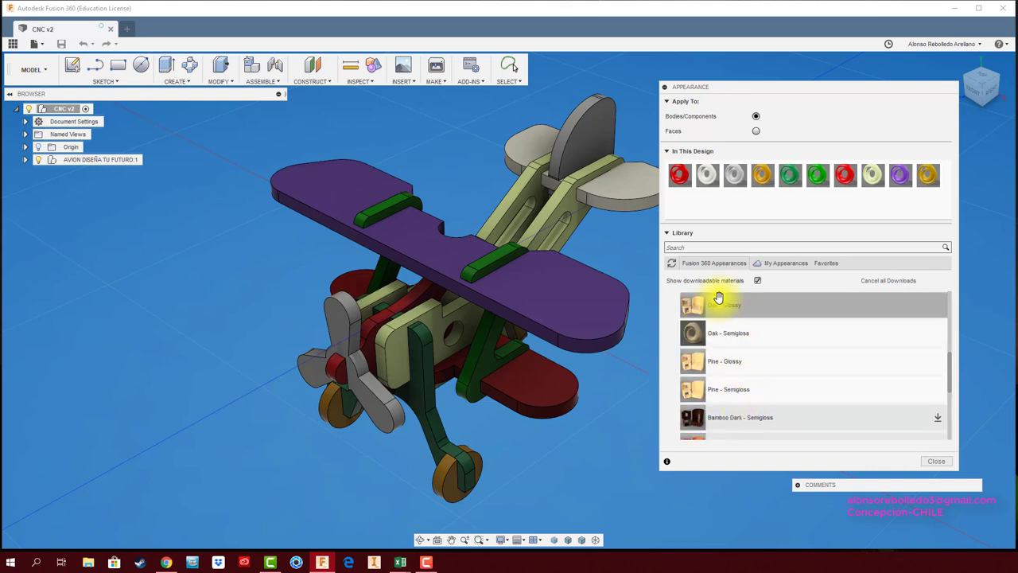
scroll(768, 366, "down", 3)
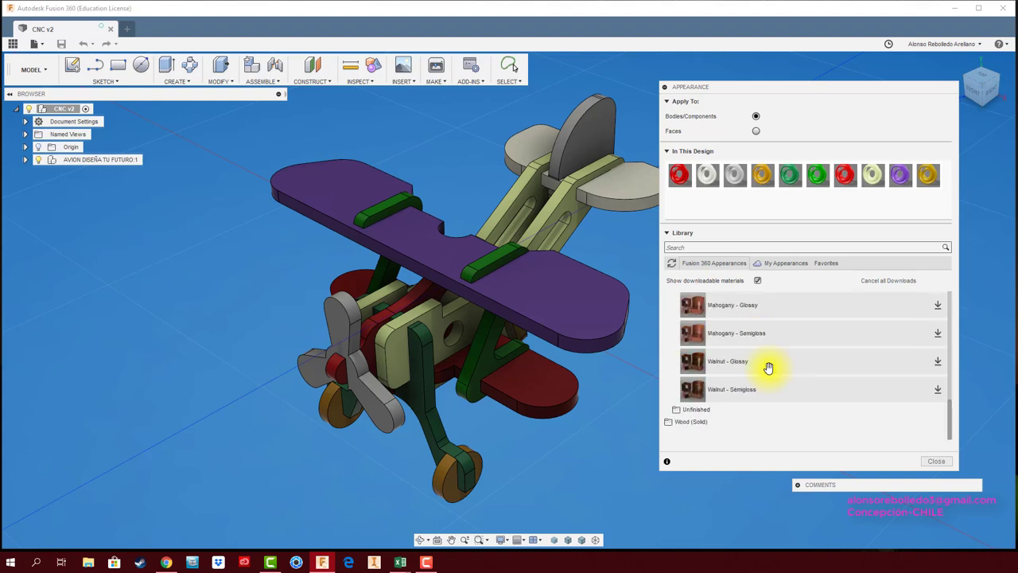
scroll(768, 367, "up", 3)
scroll(768, 370, "up", 2)
scroll(766, 371, "down", 2)
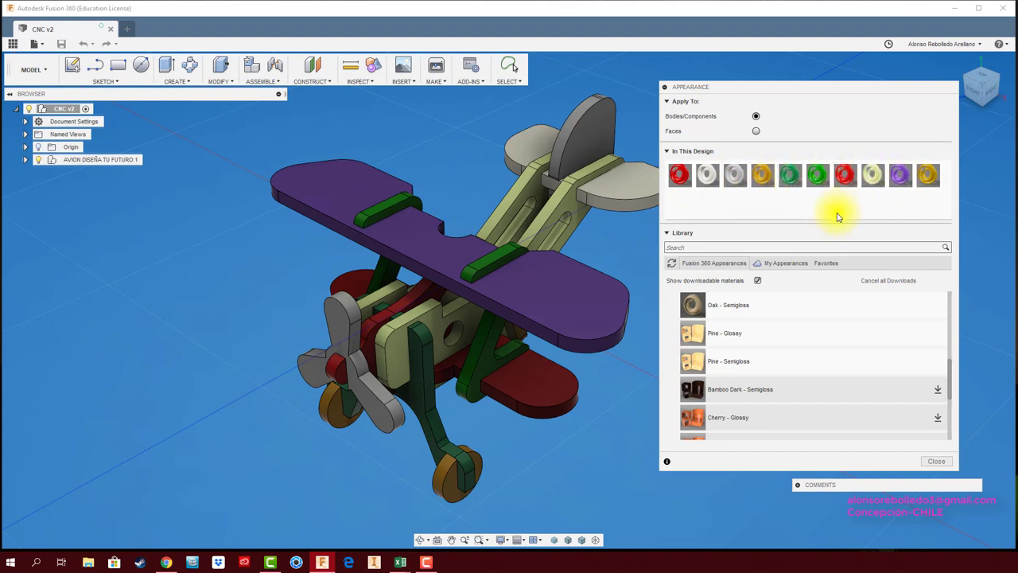
scroll(805, 346, "down", 3)
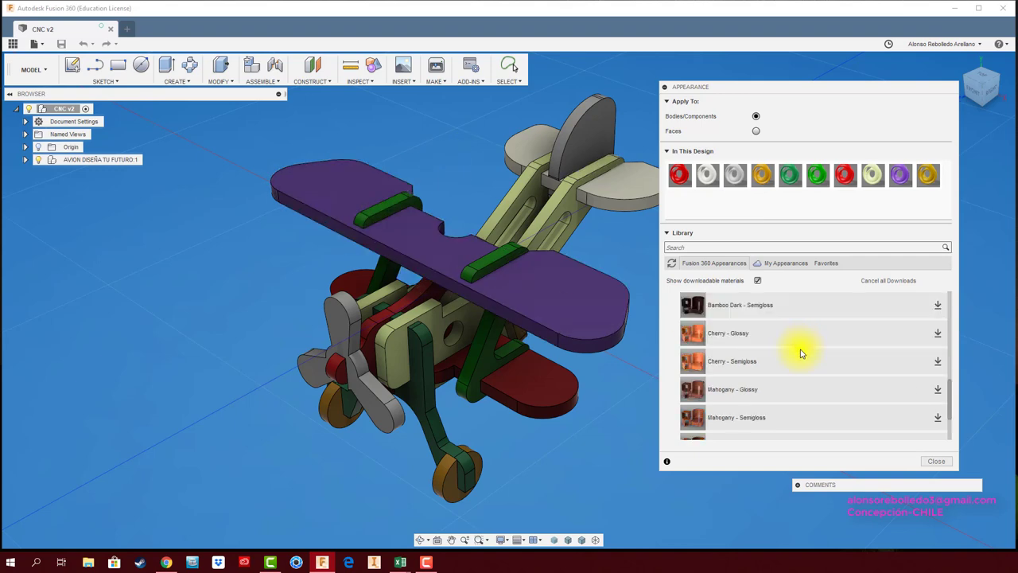
scroll(804, 362, "down", 3)
scroll(805, 374, "up", 2)
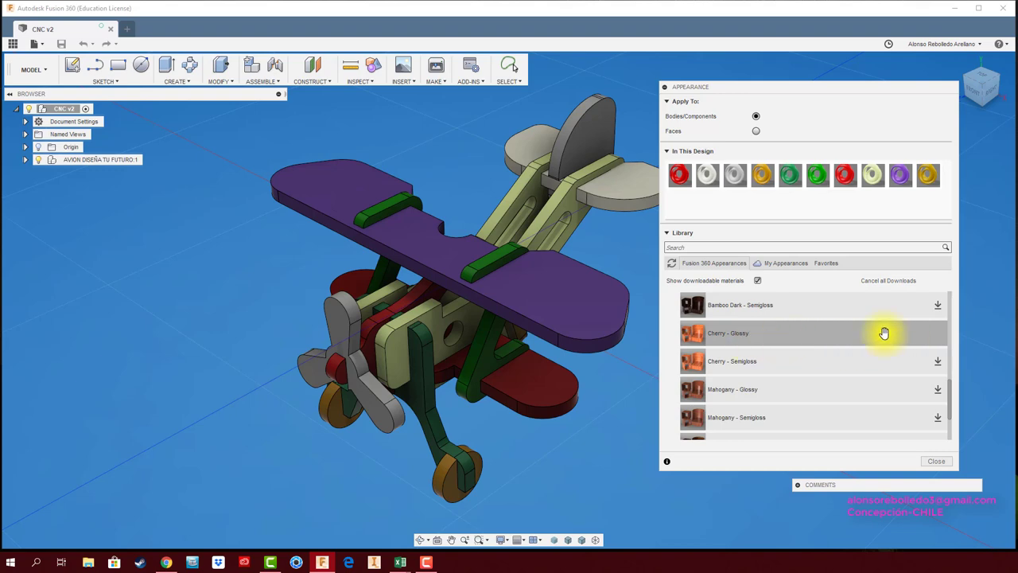
Add Cherry - Glossy to the design's appearances and apply it to the top wing.
left_click_drag(771, 334, 716, 206)
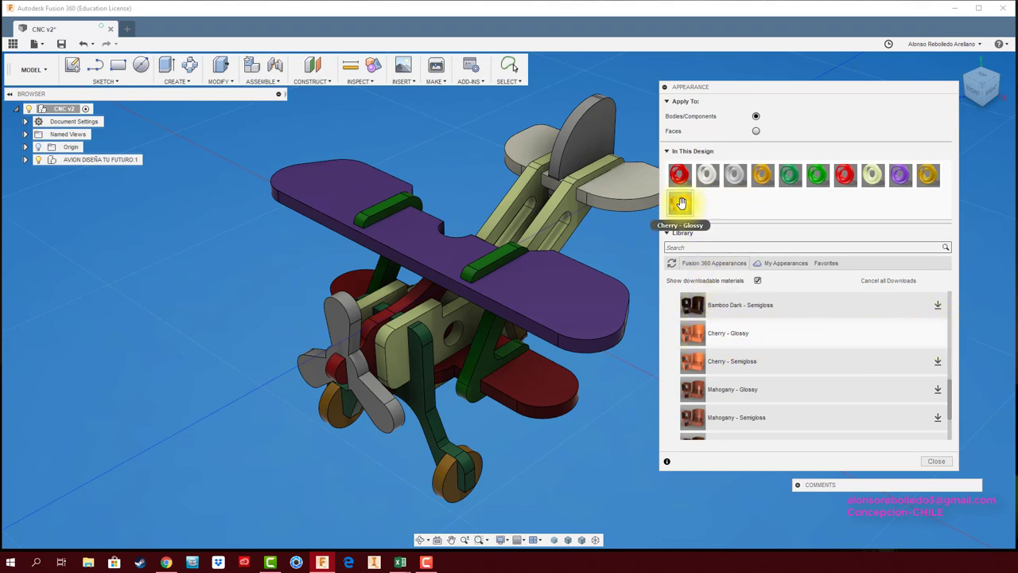
left_click_drag(680, 205, 576, 342)
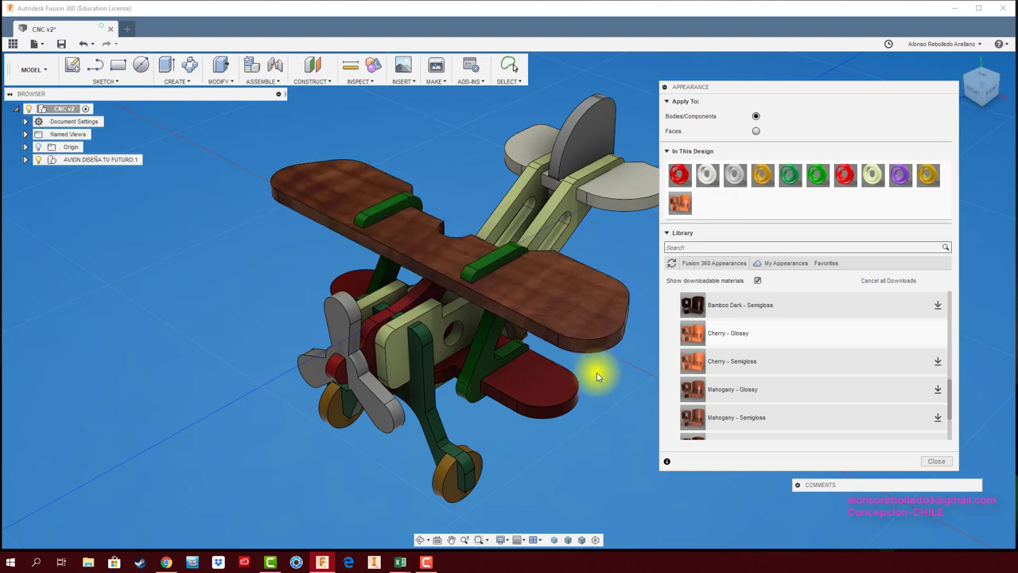
mouse_move(597, 372)
middle_mouse_down("shift")
mouse_move(625, 257)
mouse_move(677, 204)
middle_mouse_up("shift")
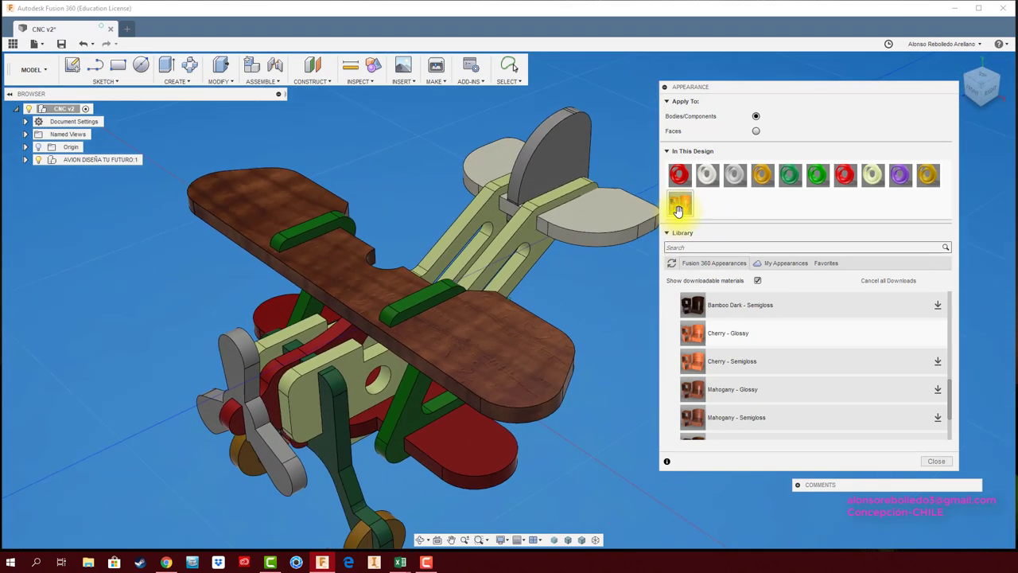
Edit Cherry - Glossy to grain scale 53, rotation 24 and reflectance 0.05, and apply.
double_click(681, 205)
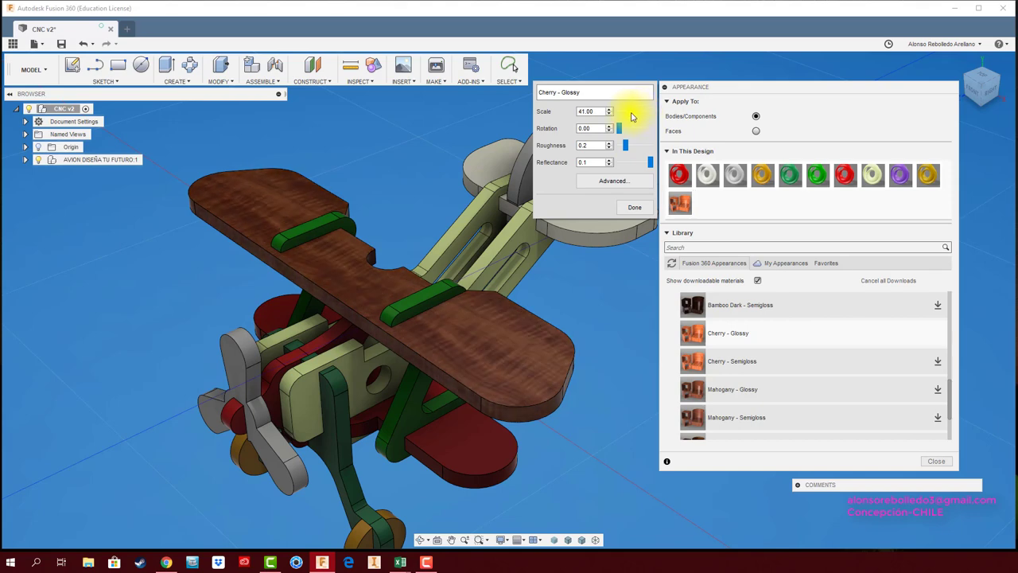
left_click_drag(636, 116, 636, 112)
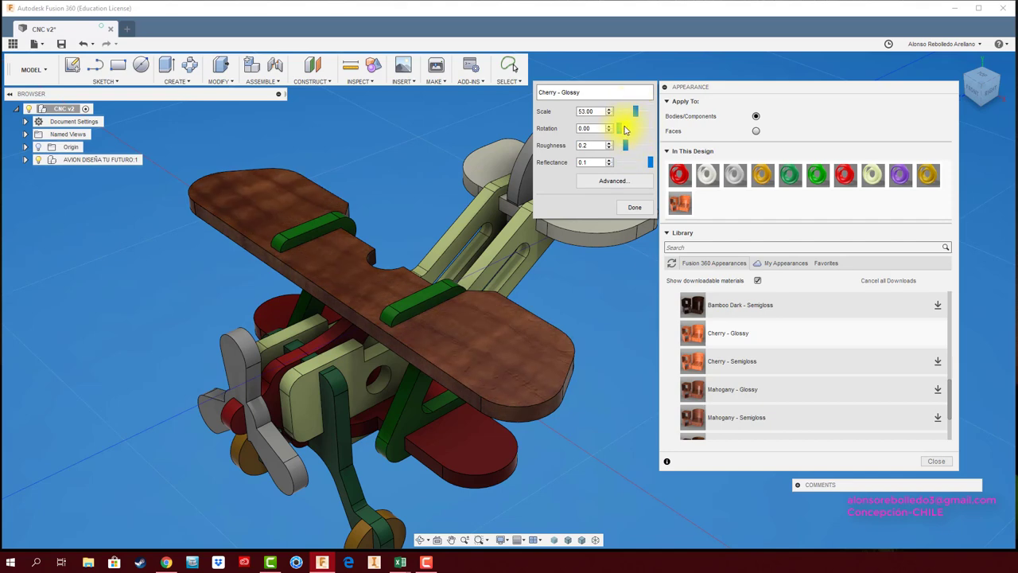
left_click_drag(619, 130, 622, 131)
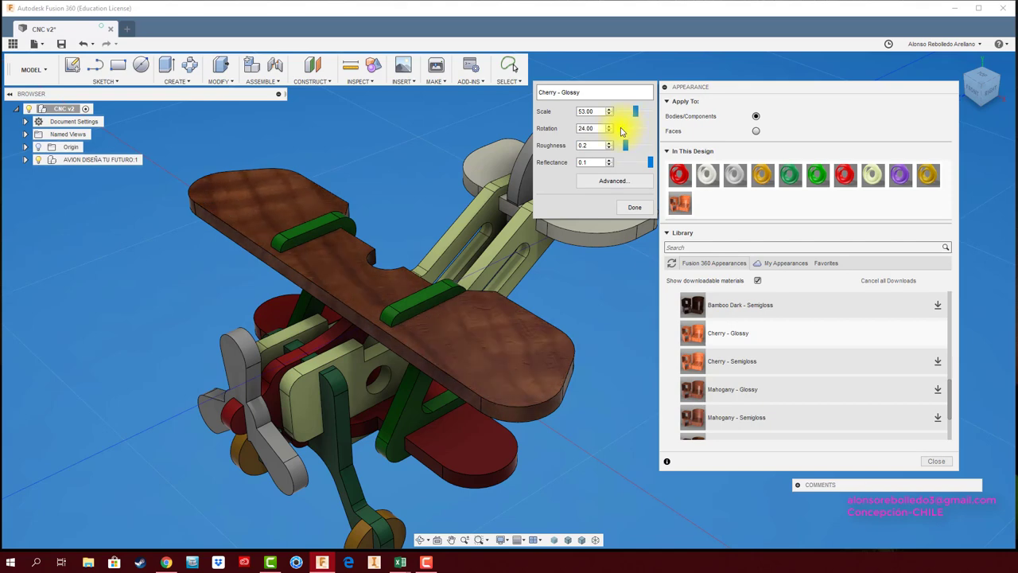
left_click(612, 185)
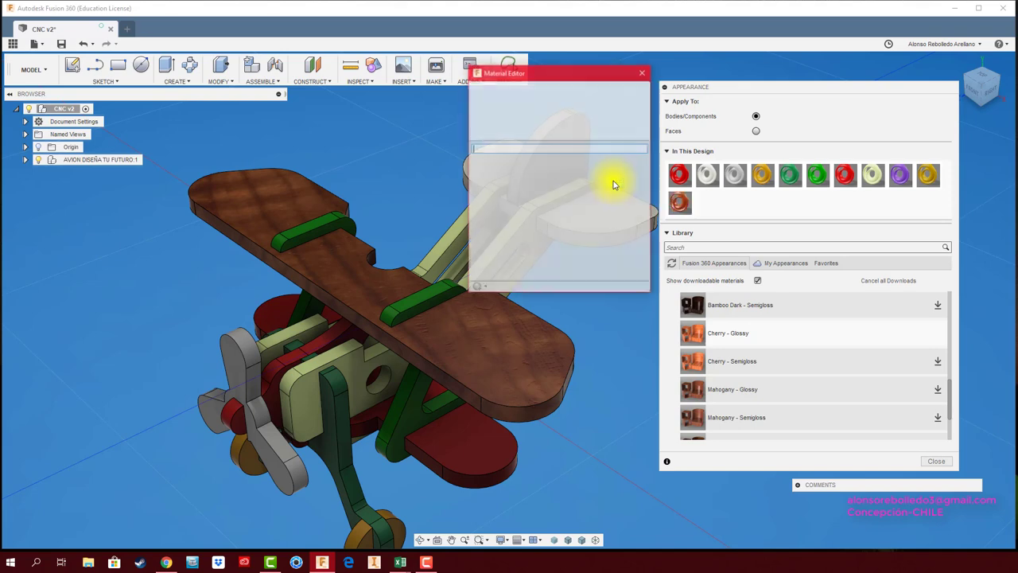
left_click_drag(641, 93, 828, 92)
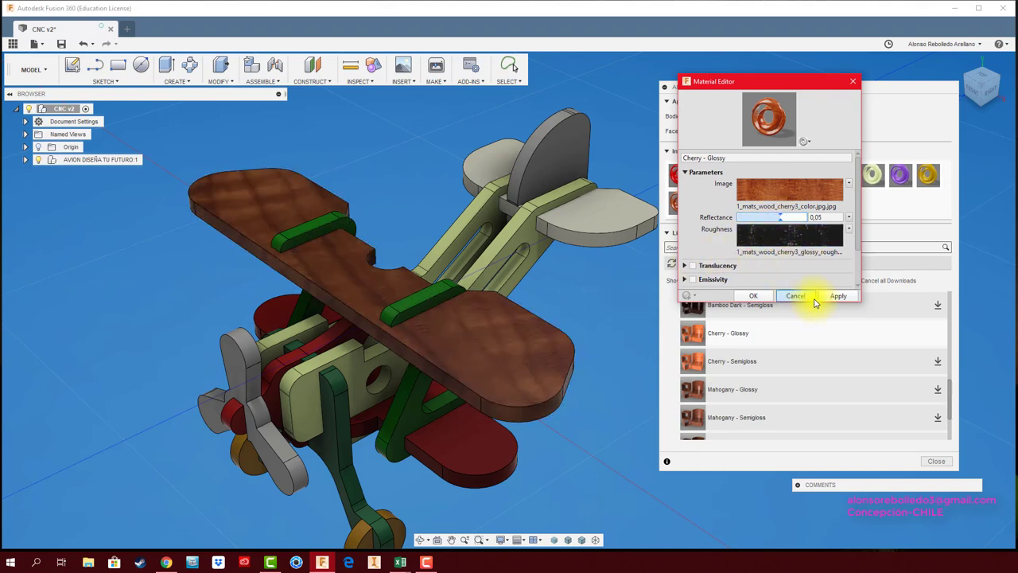
left_click(838, 296)
left_click(798, 297)
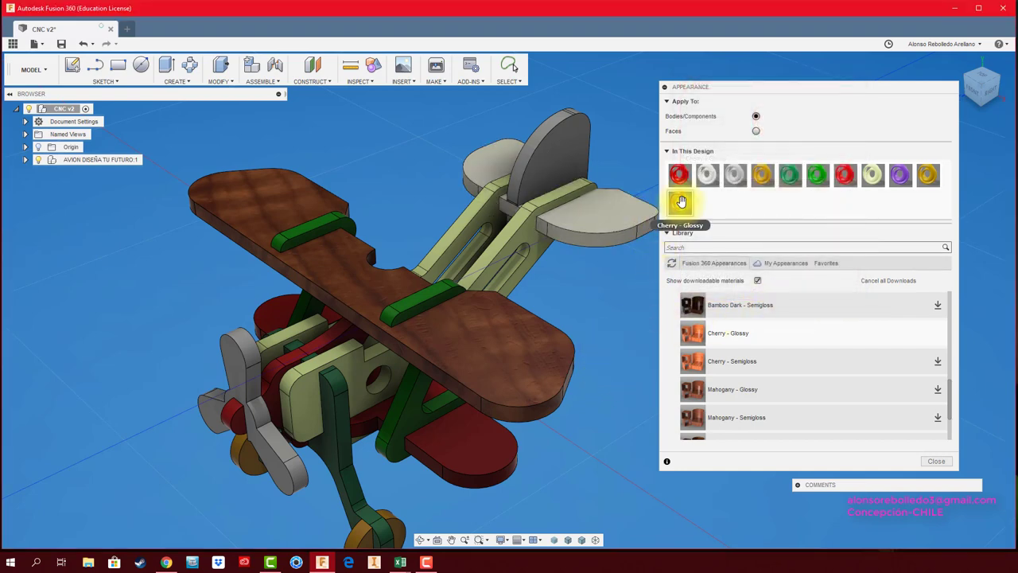
Apply cherry wood to the horizontal tail and vertical fin, and green to the fuselage.
left_click_drag(679, 201, 593, 222)
left_click_drag(685, 212, 548, 157)
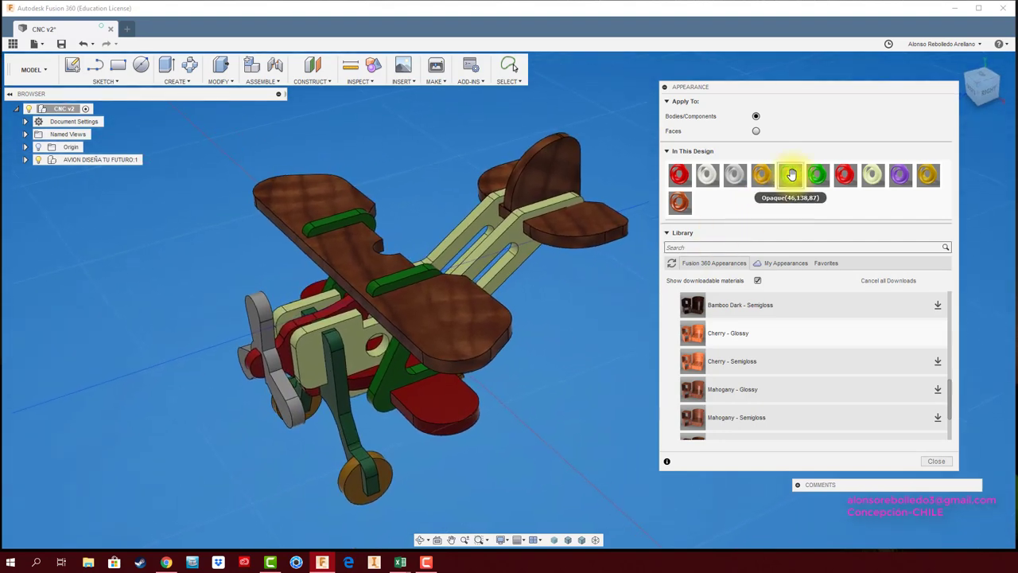
left_click_drag(790, 175, 534, 257)
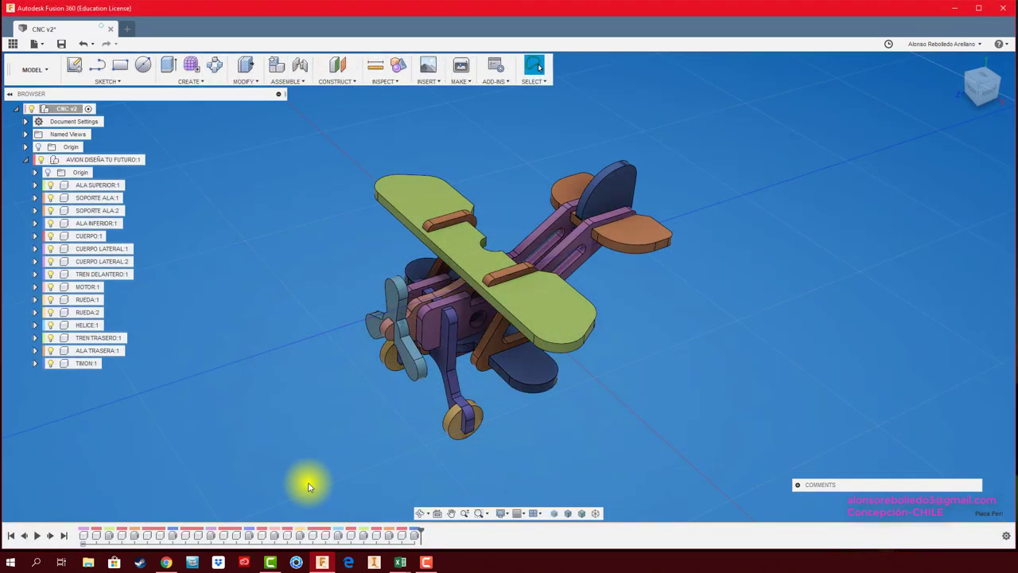
left_click(398, 66)
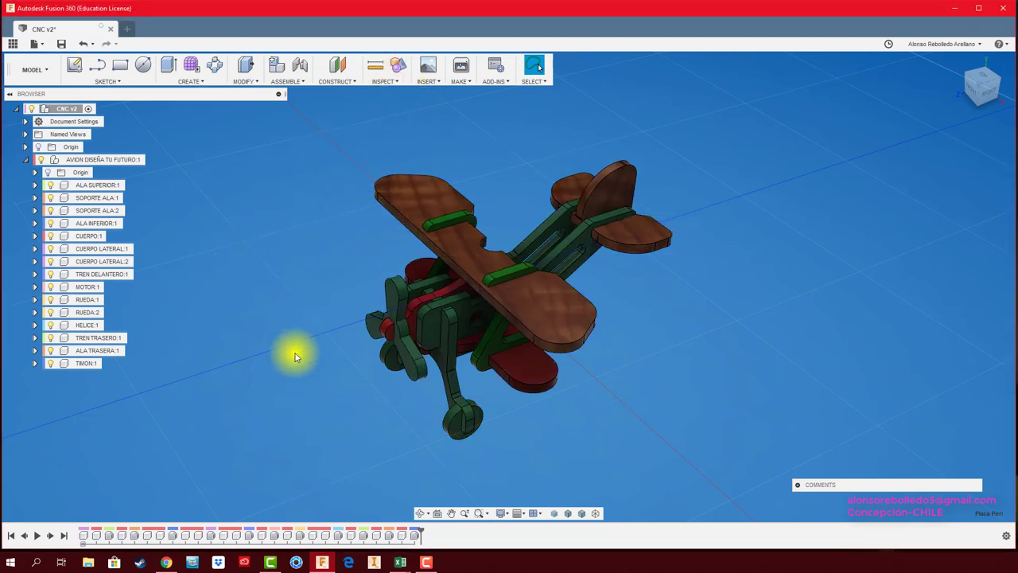
left_click(398, 68)
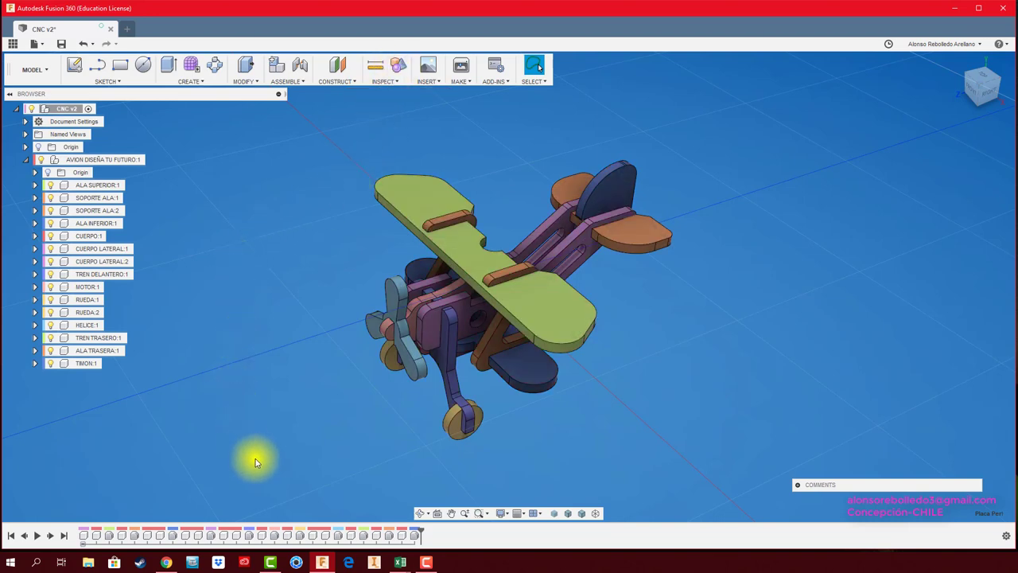
middle_click_drag(264, 382, 257, 381)
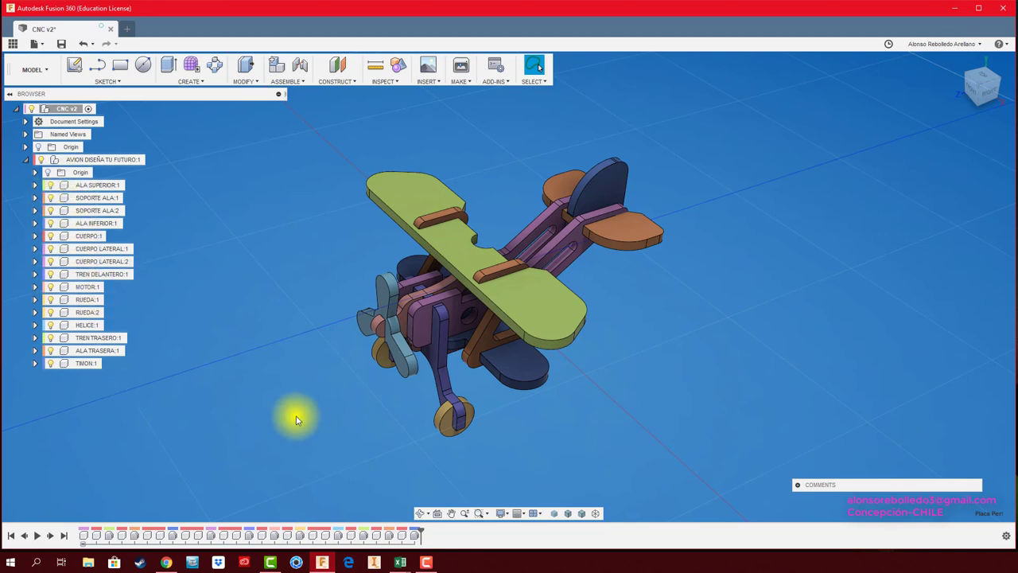
left_click(394, 70)
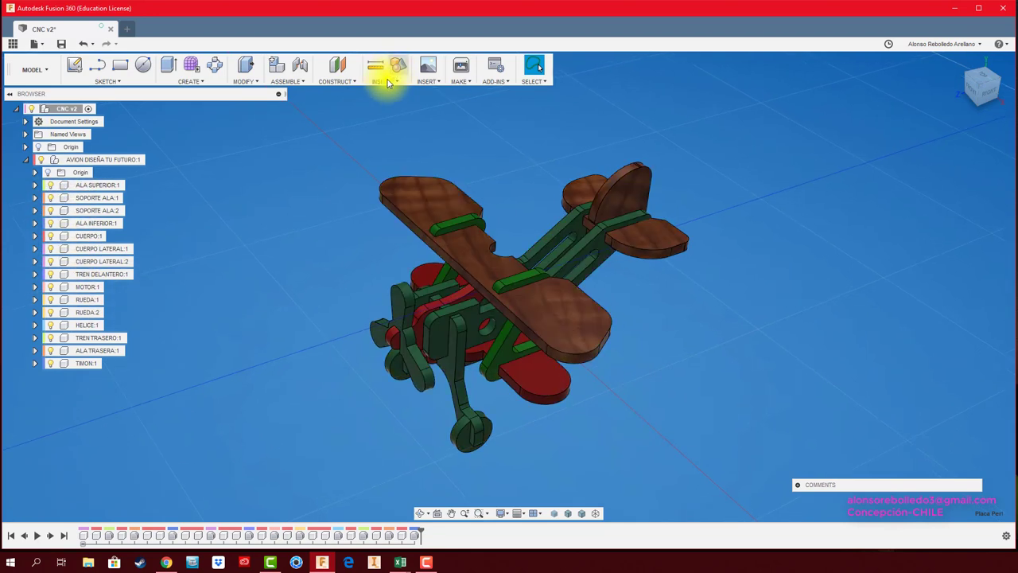
left_click(394, 67)
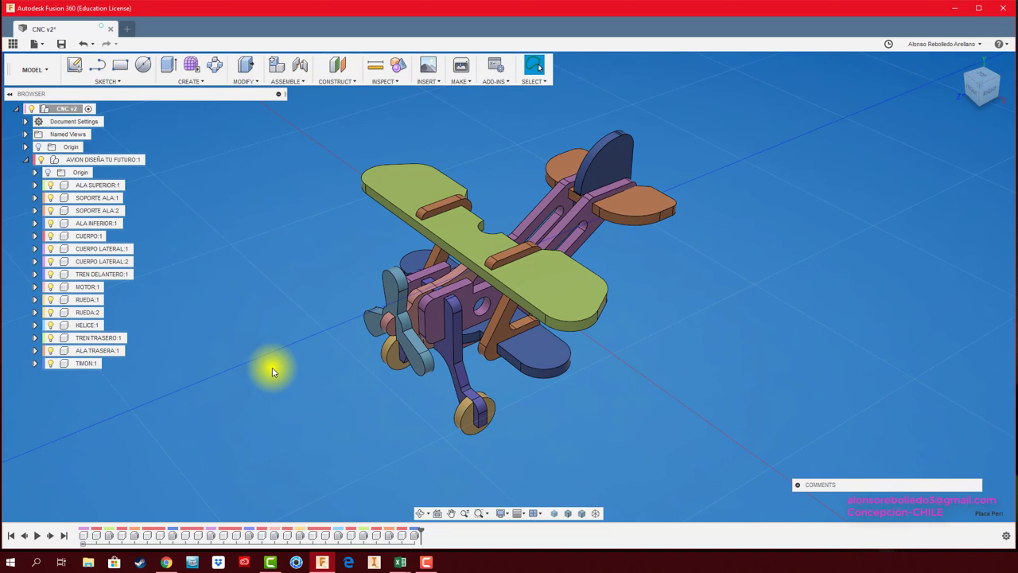
Shift the biplane slightly down in view and select the upper wing ALA SUPERIOR:1.
middle_click_drag(263, 352, 263, 360)
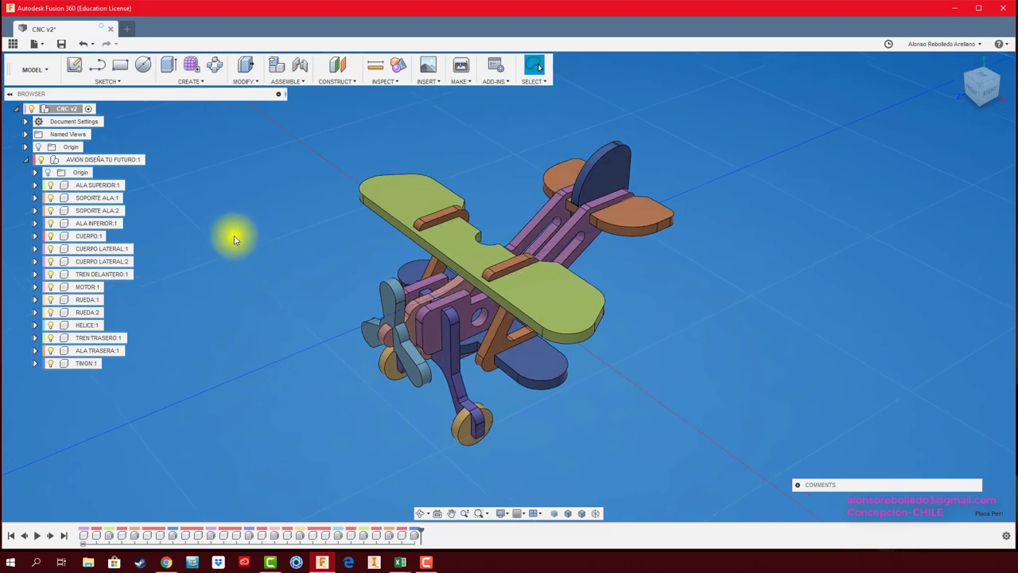
left_click(398, 198)
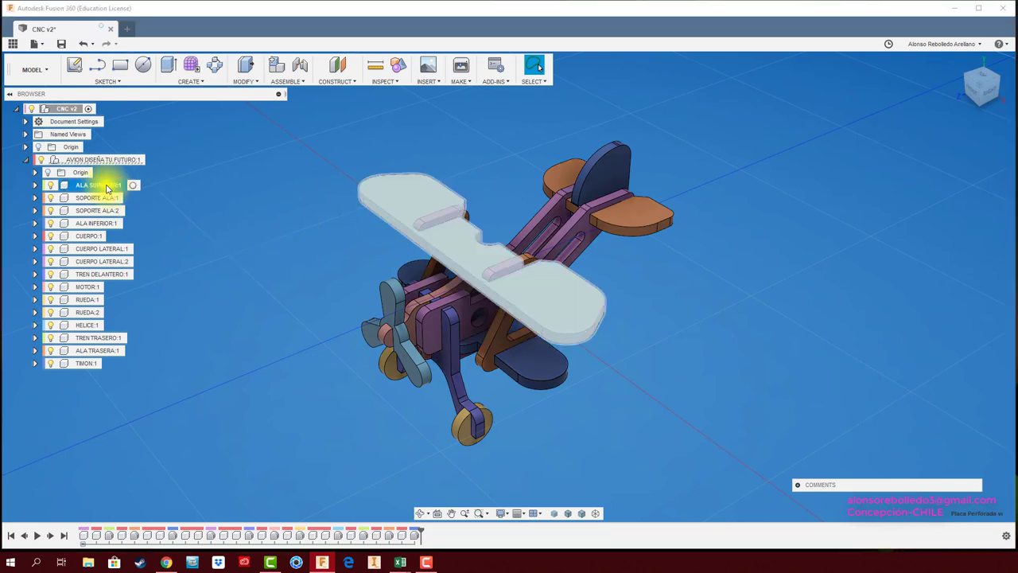
Open the Physical Material library for the ALA SUPERIOR:1 component.
right_click(106, 187)
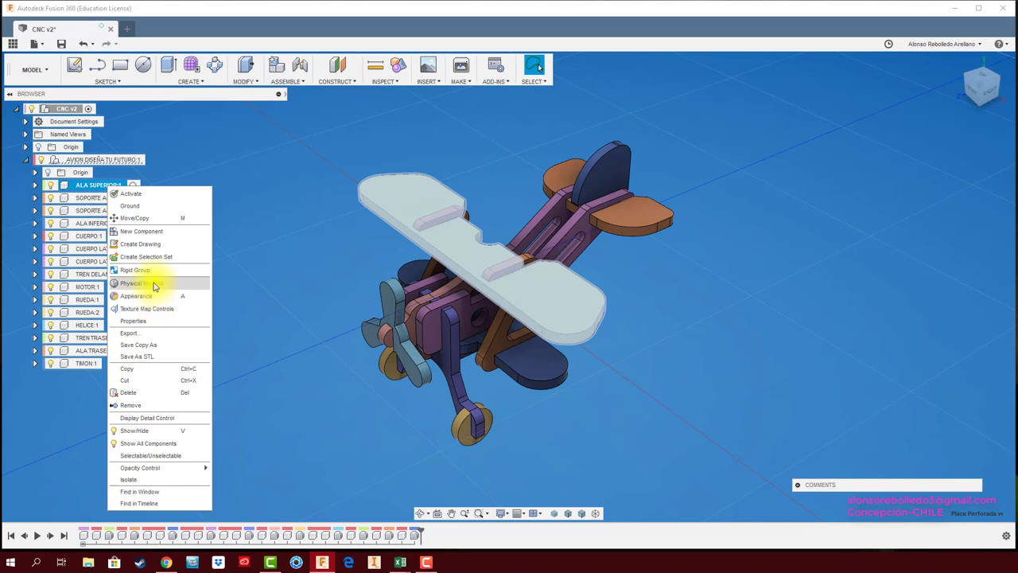
left_click(153, 283)
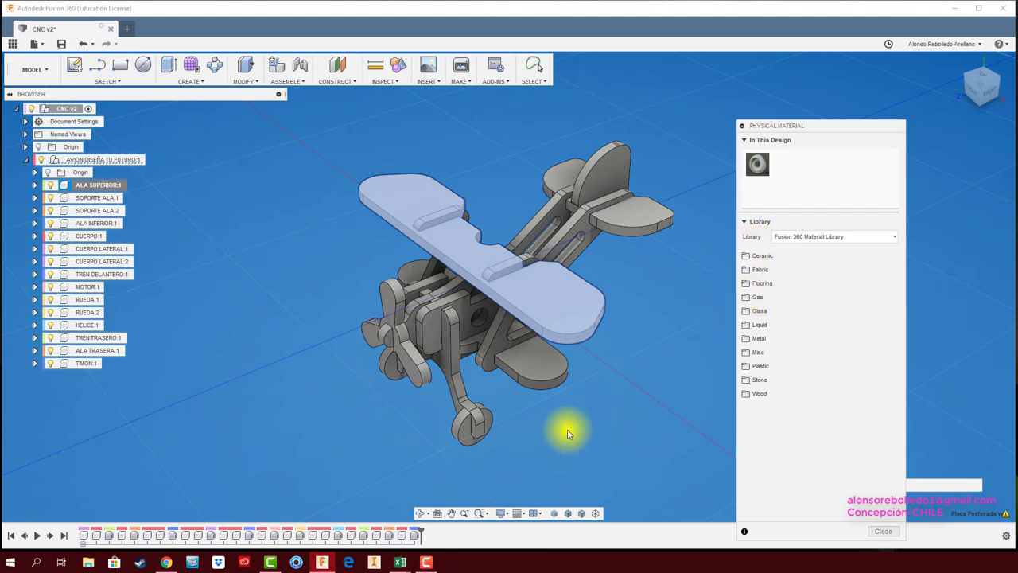
Expand the Plastic material category, browse down to UHMW, and return to ABS Plastic.
middle_click_drag(595, 425, 587, 427, "shift")
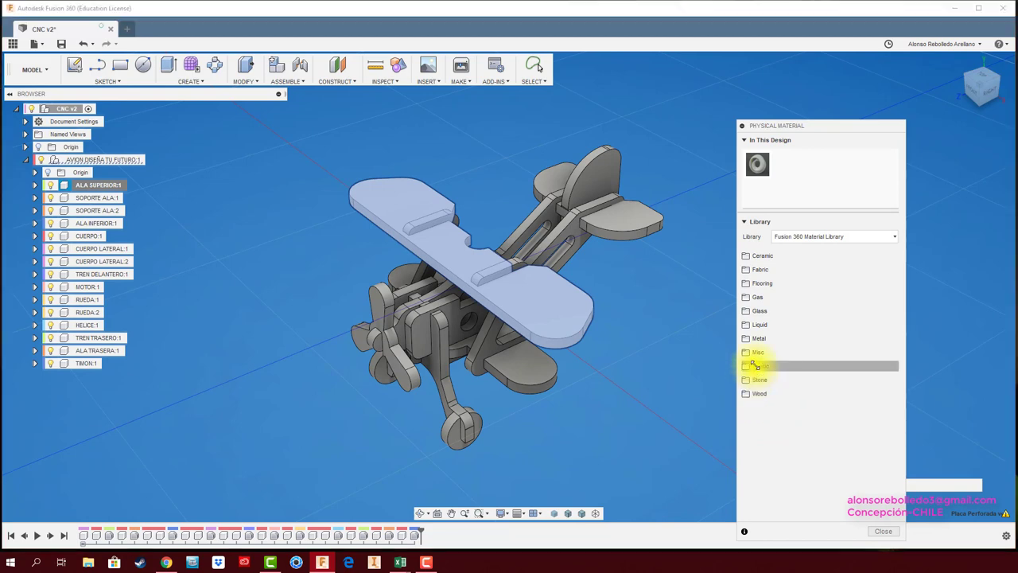
left_click(756, 365)
scroll(848, 322, "down", 2)
scroll(839, 342, "down", 2)
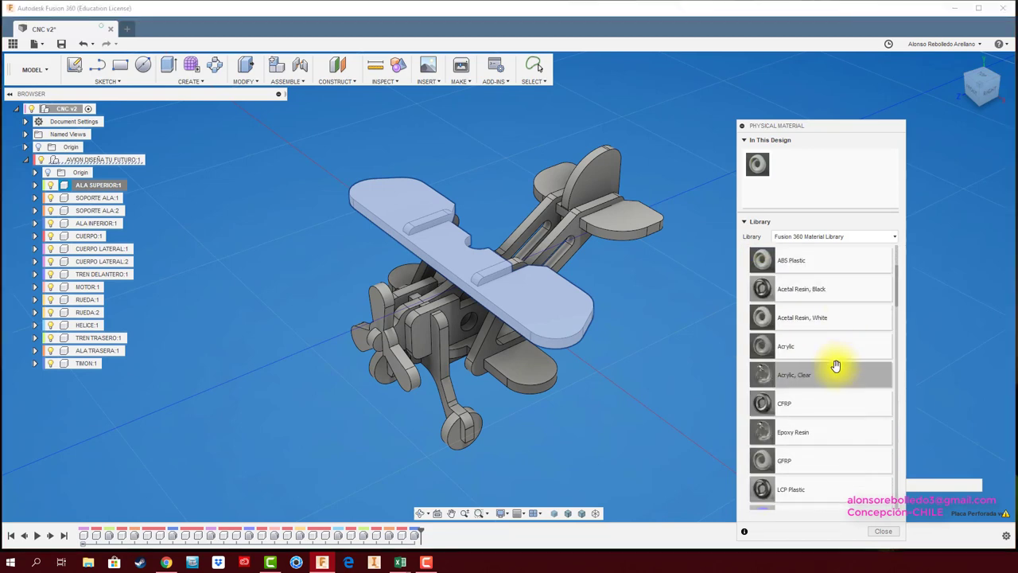
scroll(835, 368, "down", 2)
scroll(835, 391, "down", 2)
scroll(835, 417, "down", 2)
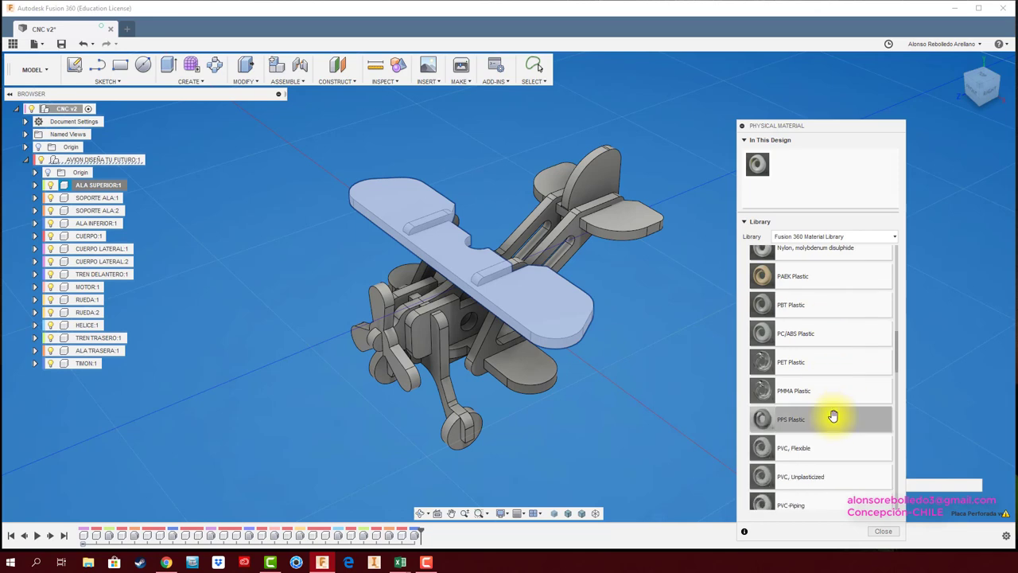
scroll(834, 416, "down", 2)
scroll(834, 416, "down", 2)
scroll(833, 415, "down", 2)
scroll(833, 416, "down", 2)
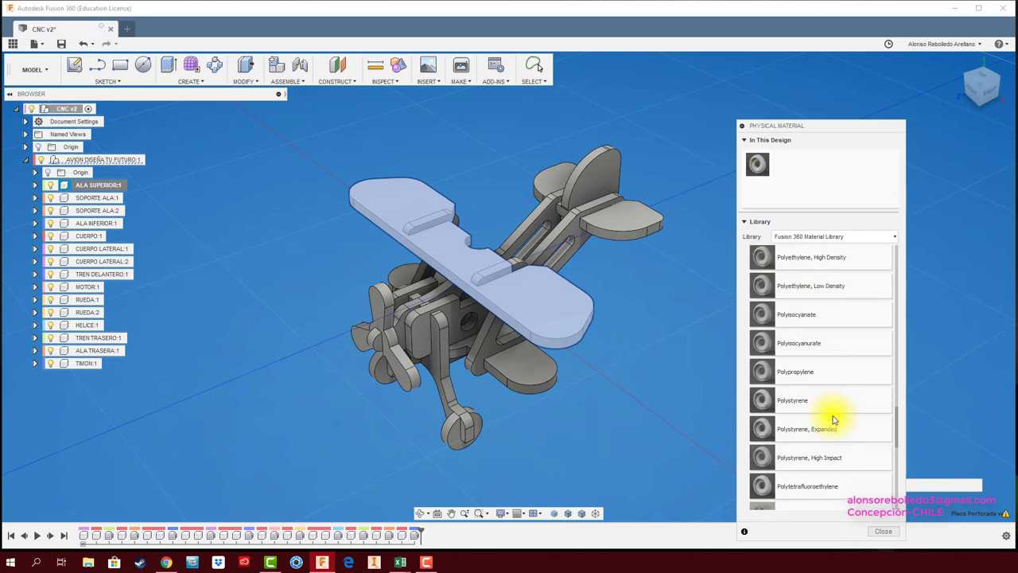
scroll(833, 416, "down", 2)
scroll(834, 416, "down", 2)
scroll(831, 418, "down", 2)
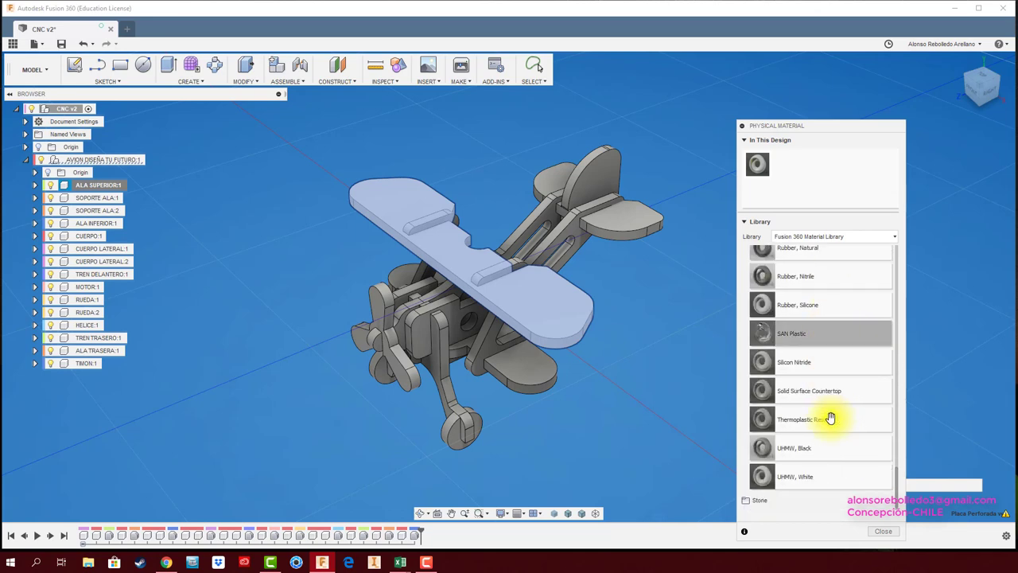
scroll(831, 418, "up", 3)
scroll(830, 417, "up", 1)
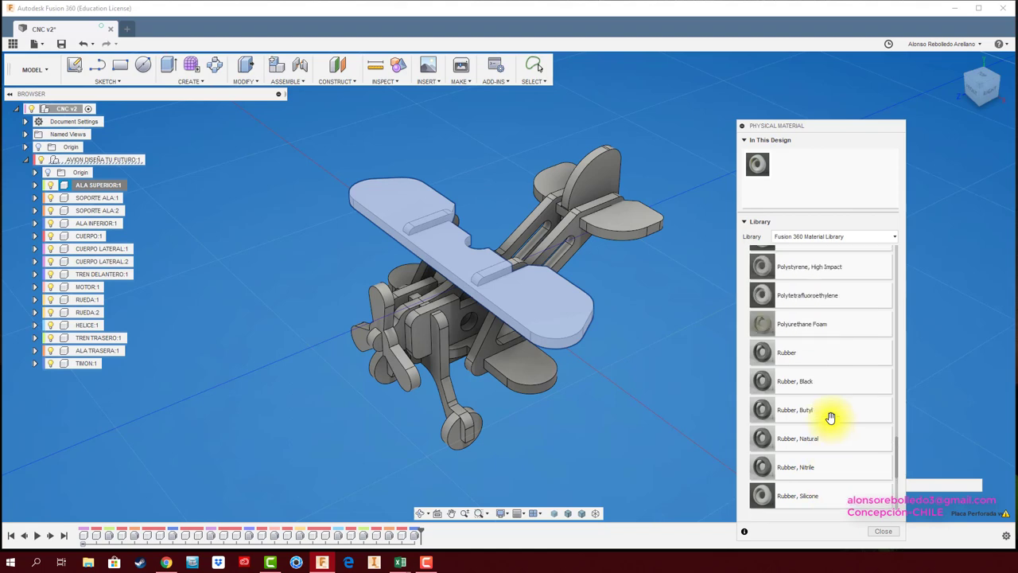
scroll(830, 417, "up", 2)
scroll(830, 417, "up", 2)
scroll(830, 416, "up", 2)
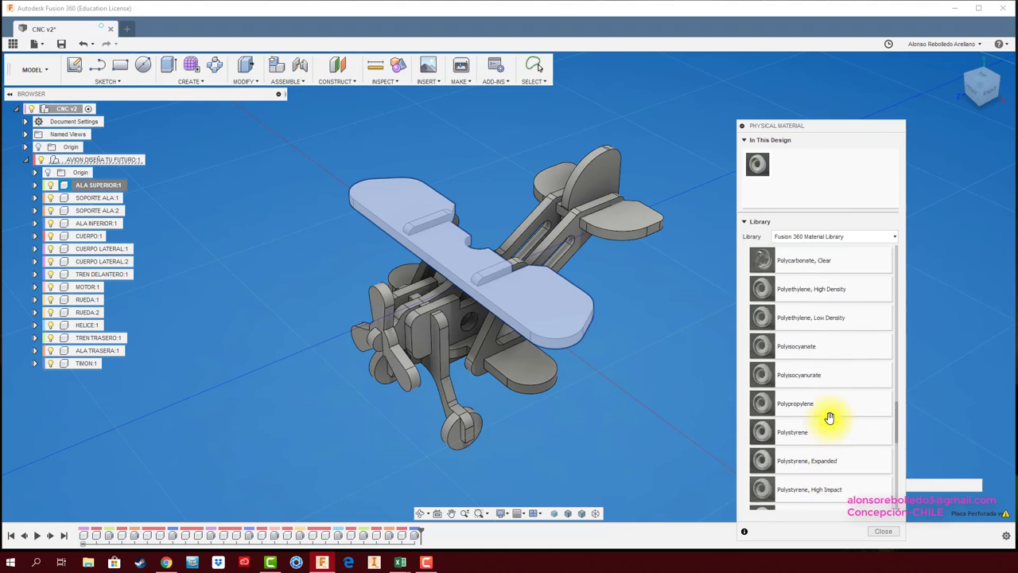
scroll(830, 417, "up", 2)
scroll(830, 417, "up", 2)
scroll(829, 417, "up", 2)
scroll(830, 417, "up", 2)
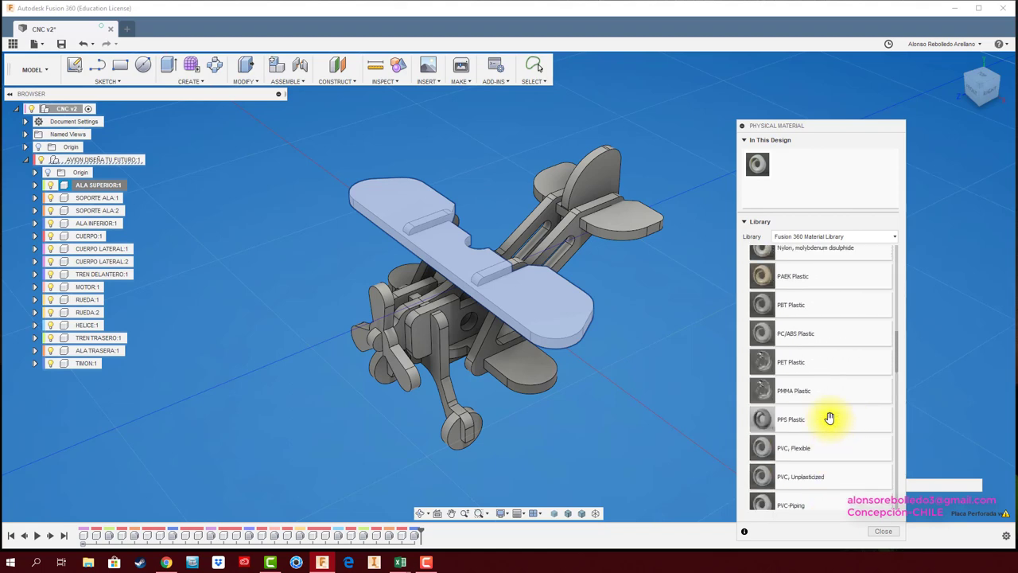
scroll(830, 417, "up", 2)
scroll(830, 417, "up", 2)
scroll(830, 416, "up", 2)
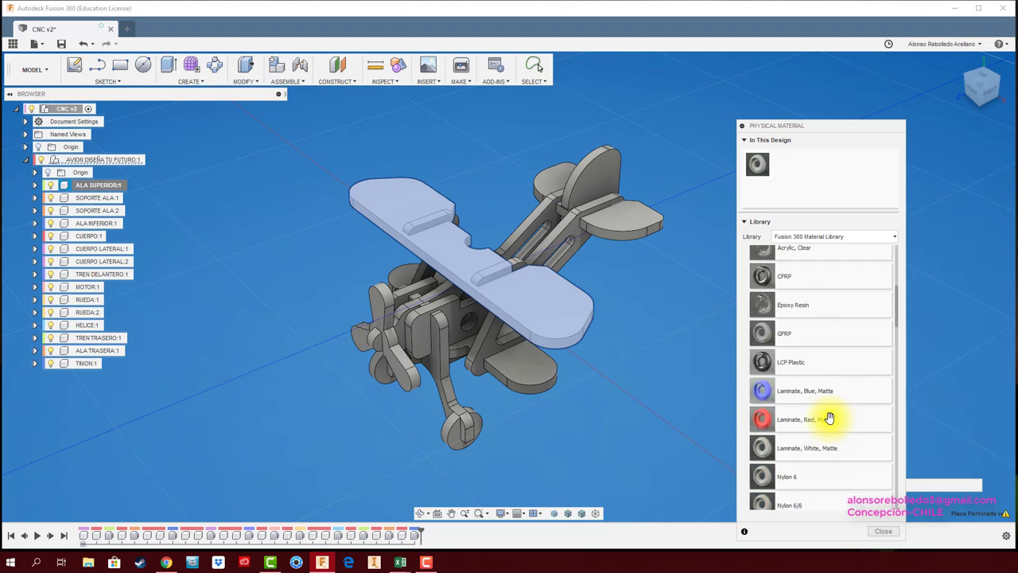
scroll(829, 417, "up", 2)
scroll(830, 417, "up", 2)
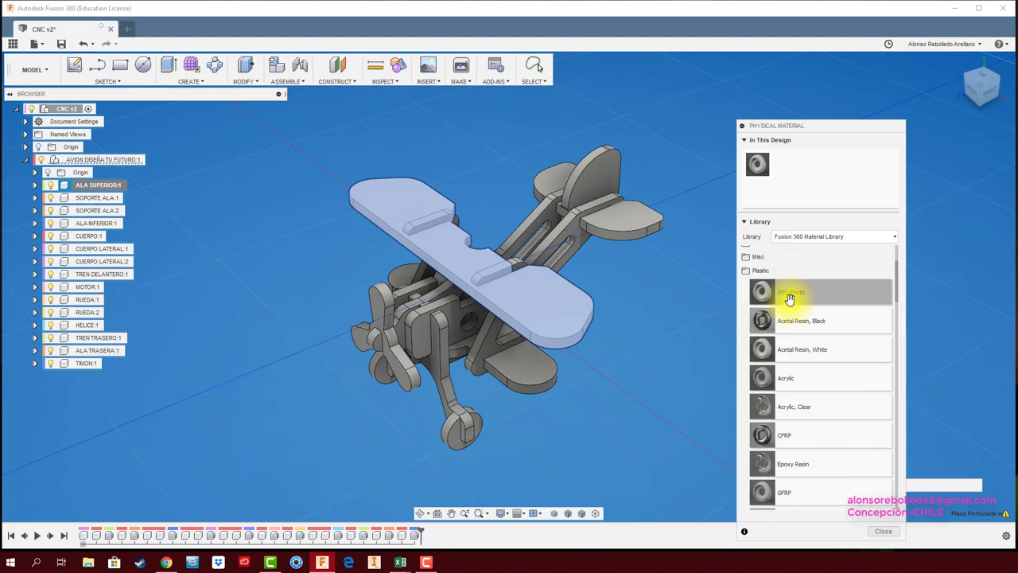
Assign ABS Plastic to the upper wing and open its Material Editor.
left_click_drag(763, 288, 538, 299)
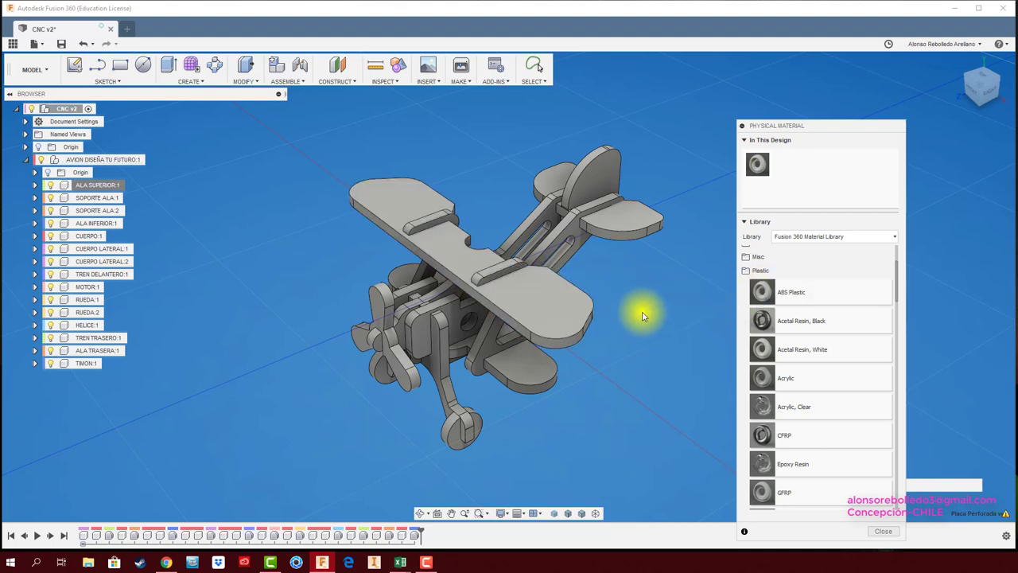
double_click(763, 164)
Review ABS Plastic's appearance, mechanical and strength properties, then close both material windows unchanged.
left_click(685, 169)
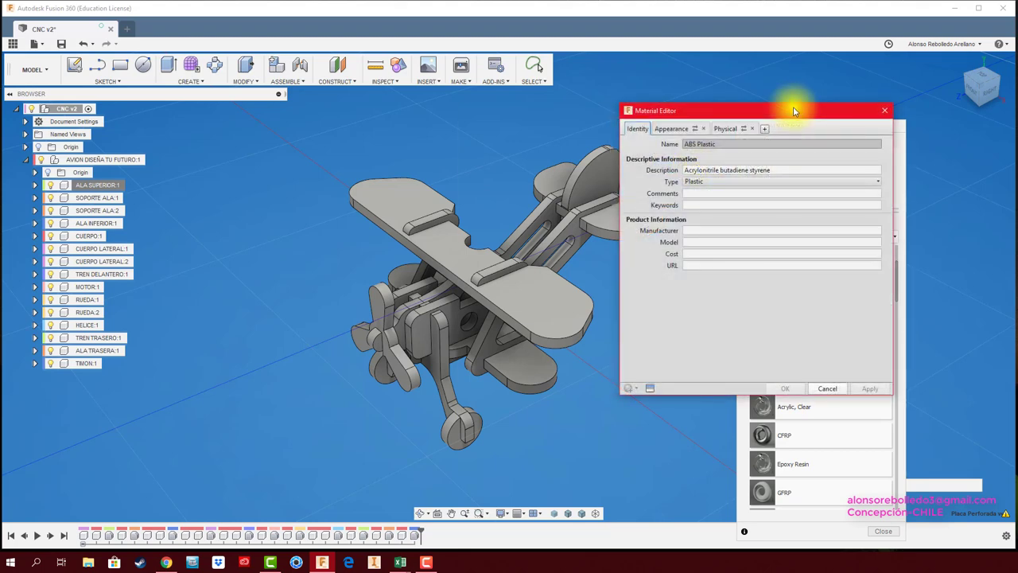
left_click(668, 130)
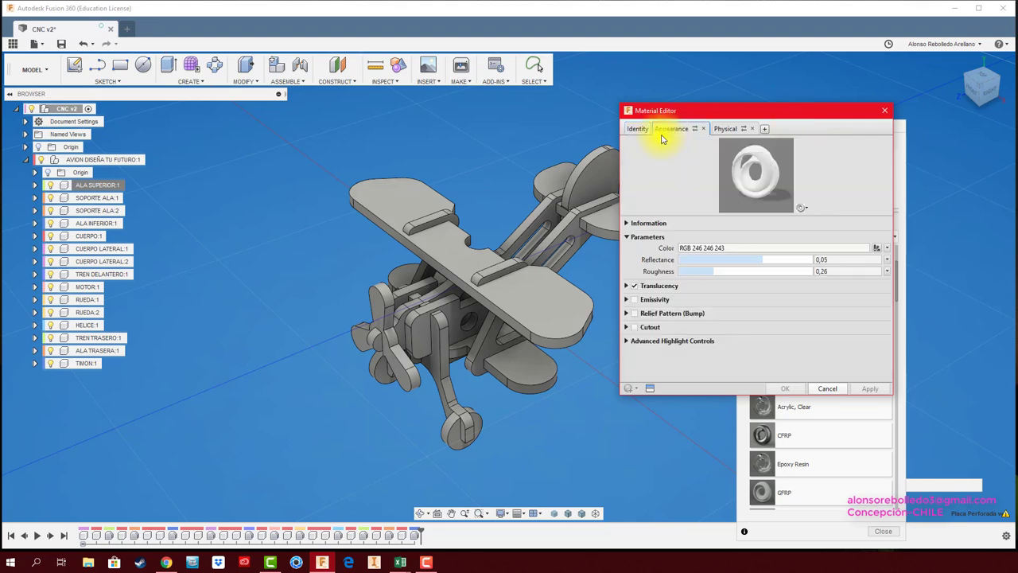
left_click(725, 129)
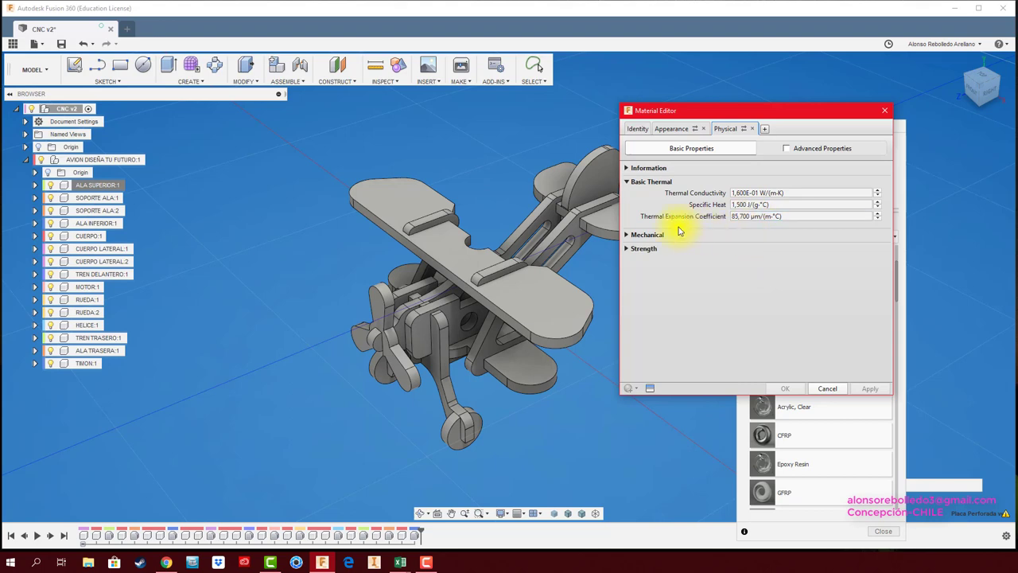
left_click(630, 235)
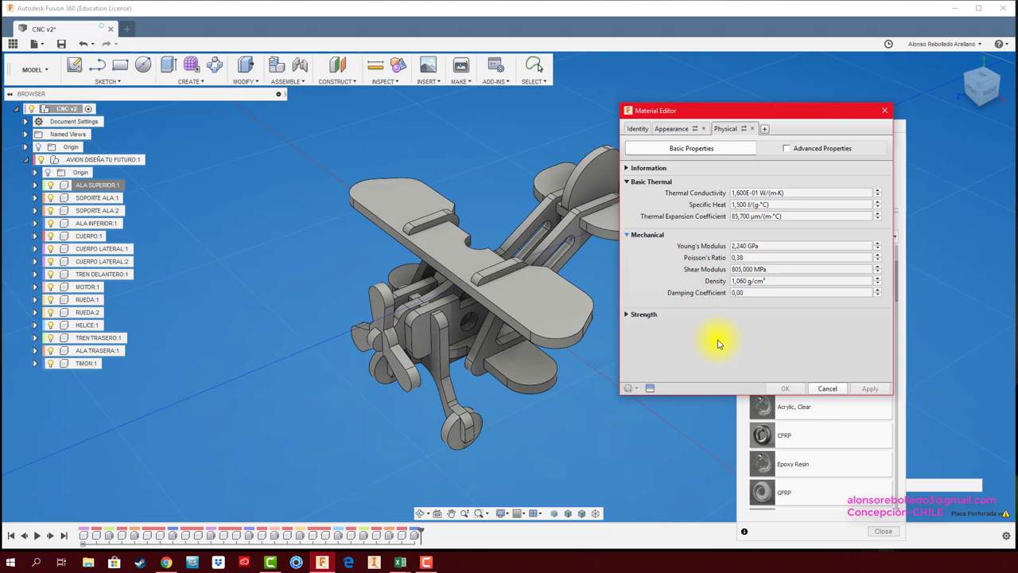
left_click(628, 314)
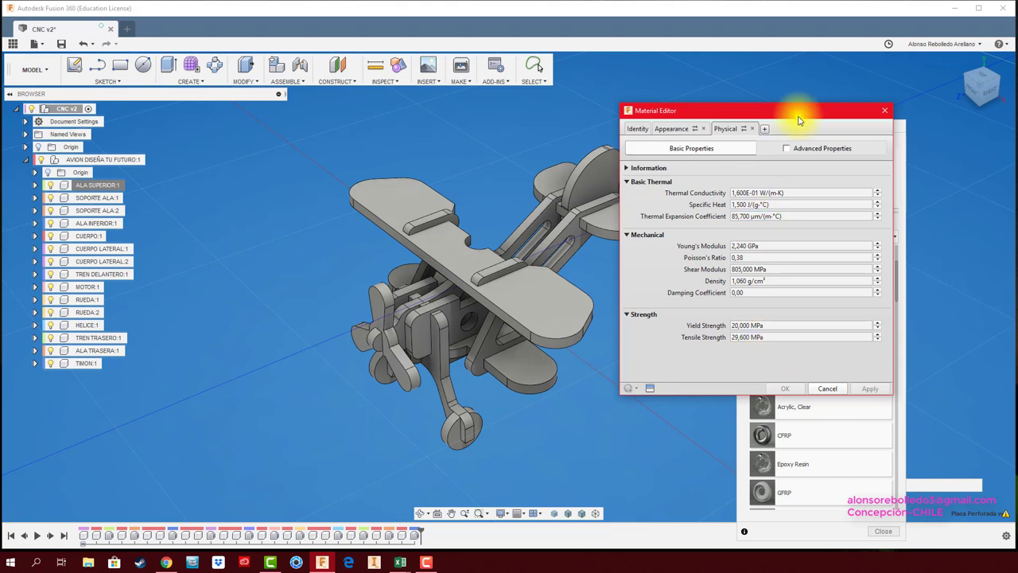
left_click_drag(796, 112, 767, 71)
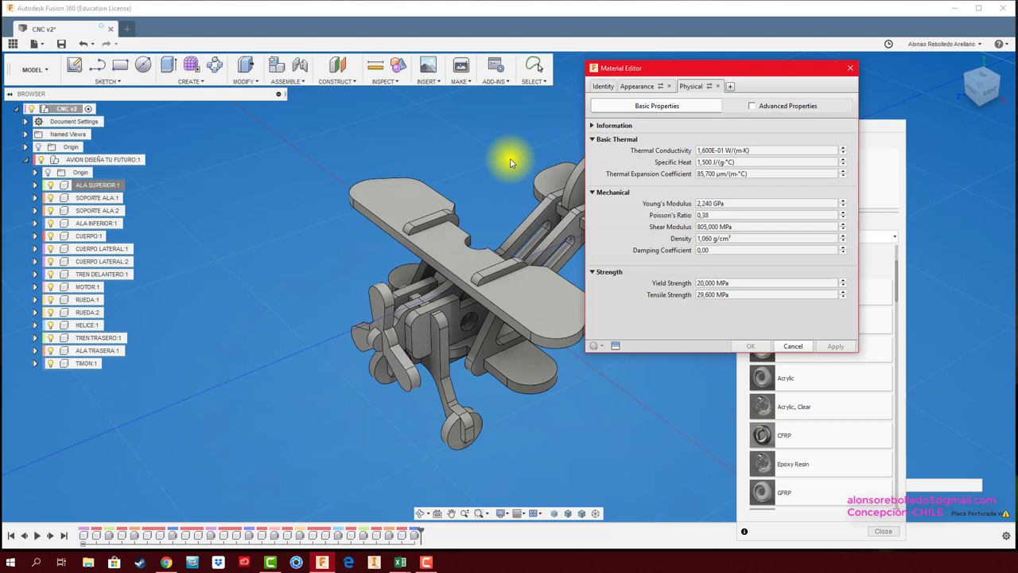
left_click(793, 346)
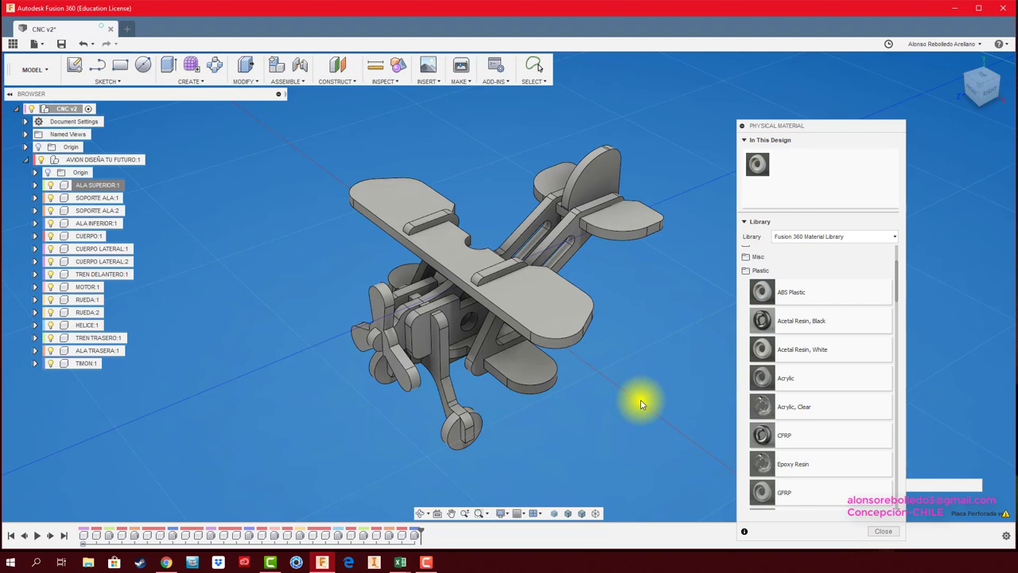
left_click(884, 531)
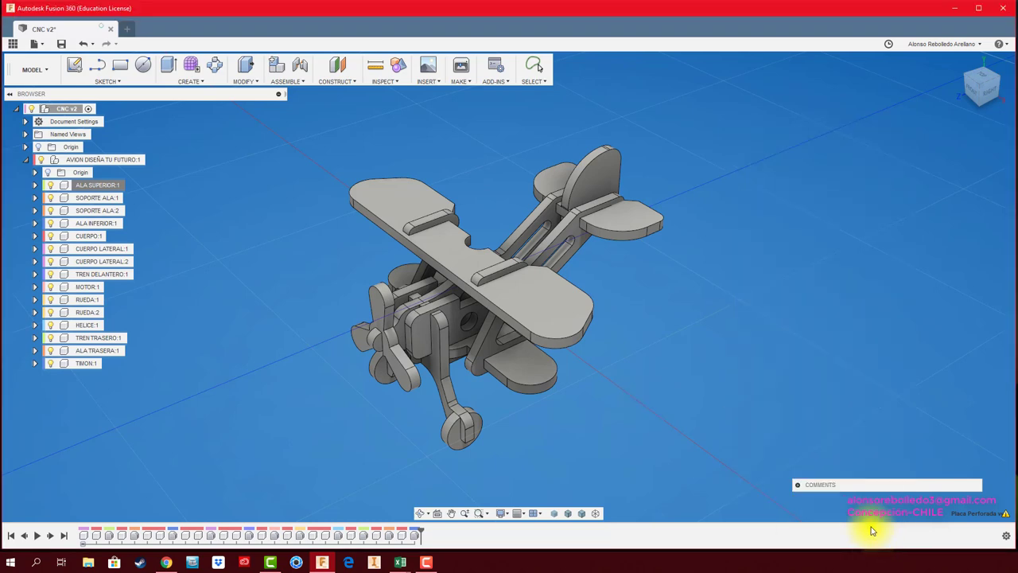
Turn off Component Color Cycling to show the cherry wood wings and tail, green supports and red lower parts.
left_click(404, 66)
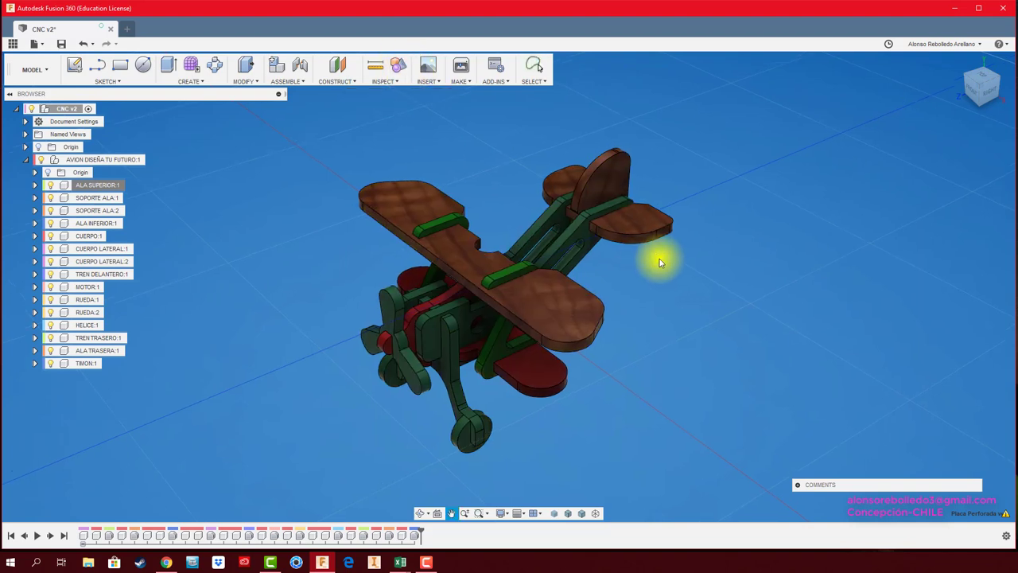
mouse_move(743, 282)
middle_mouse_down()
mouse_move(740, 264)
mouse_move(689, 273)
mouse_move(736, 267)
middle_mouse_up()
middle_click_drag(716, 303, 740, 301)
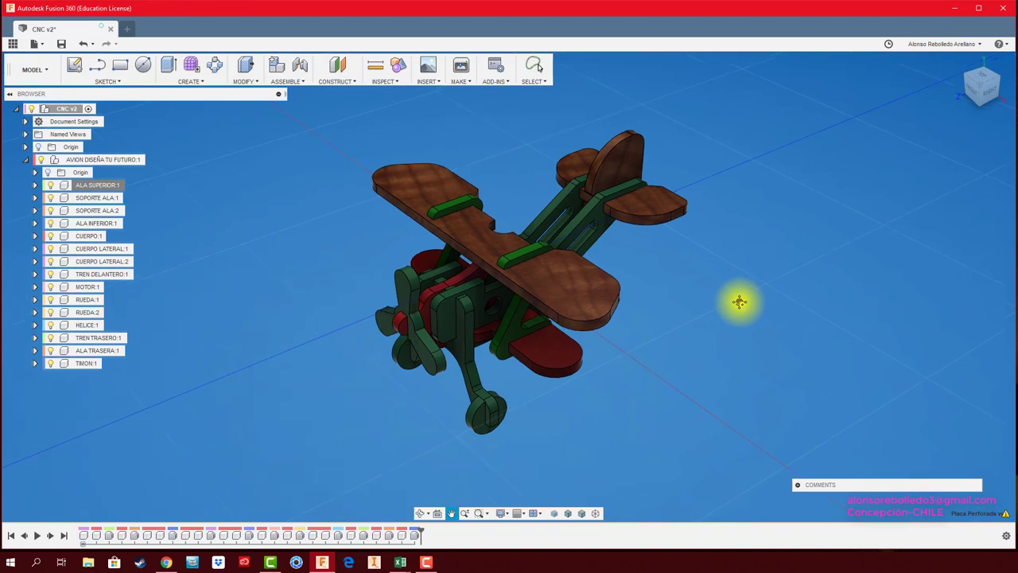